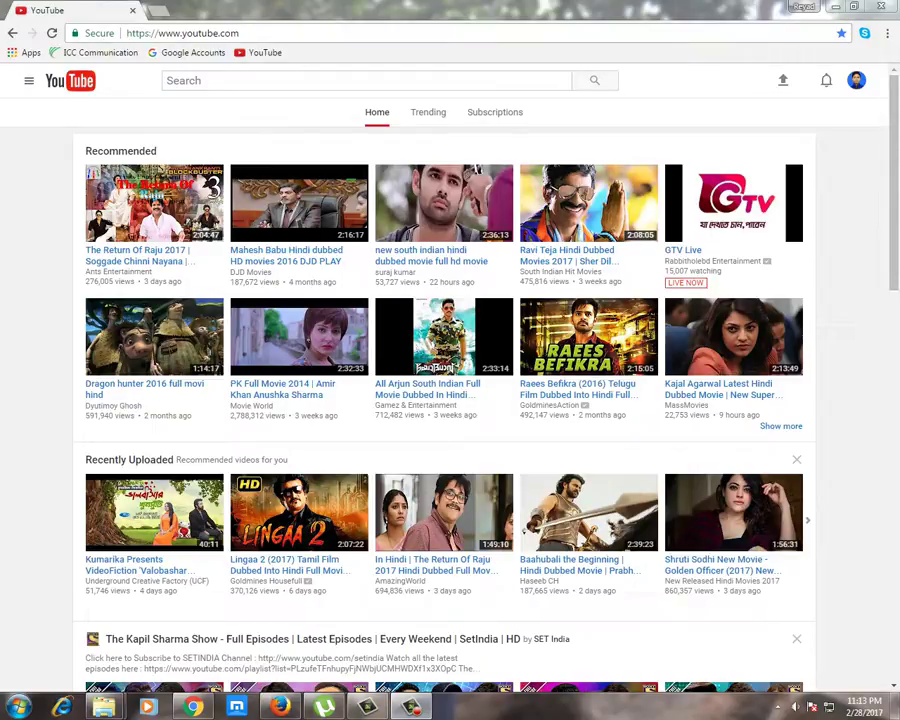
Step: Go to Creator Studio from the YouTube account menu at top right
left_click(856, 80)
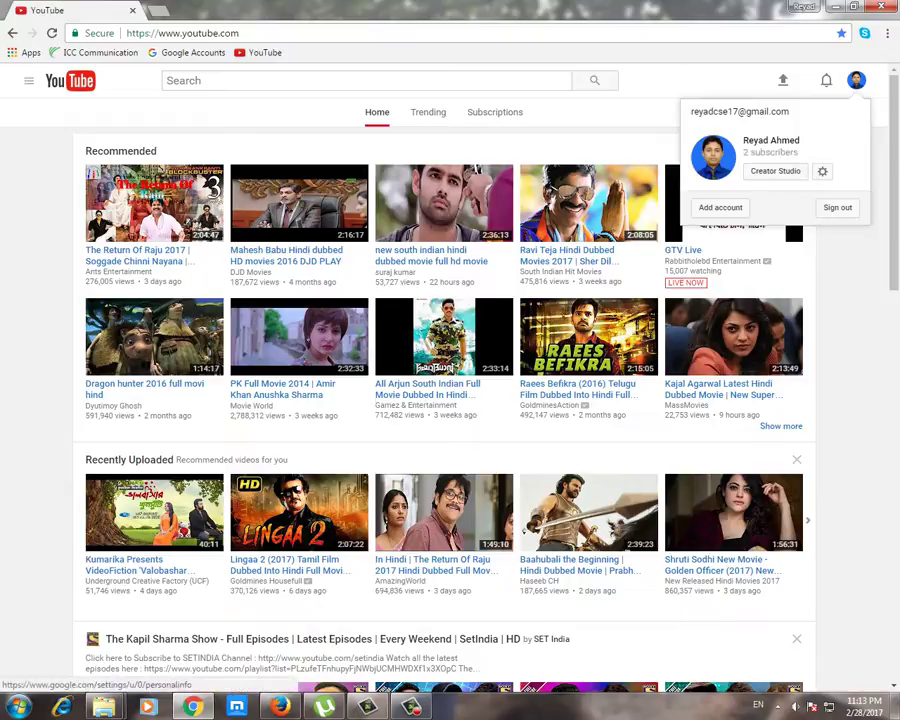
left_click(775, 171)
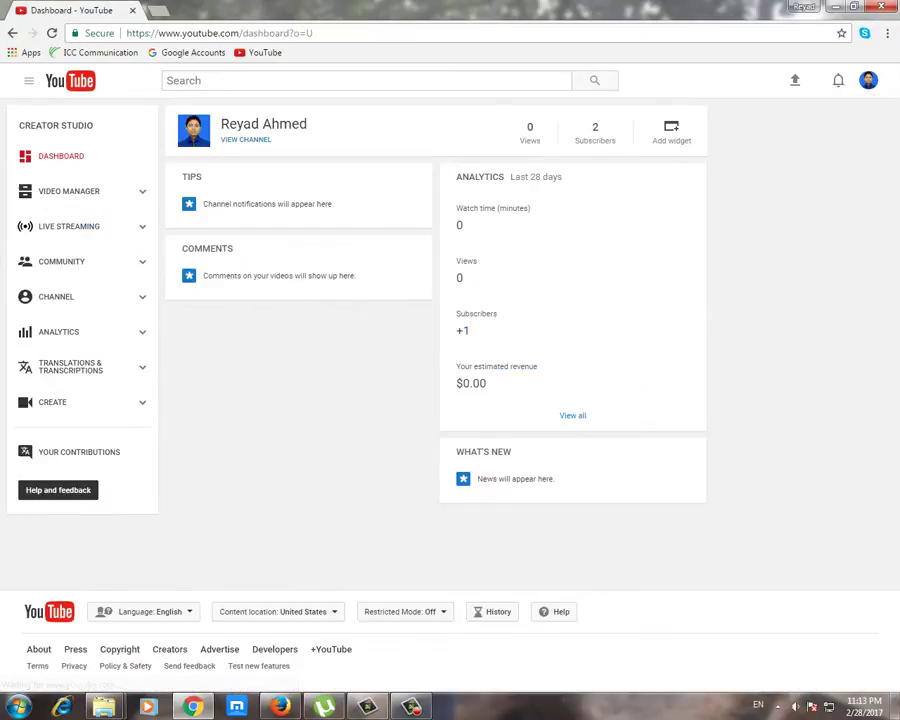
Step: Go to CHANNEL > Monetization, where an AdSense account is required
left_click(56, 296)
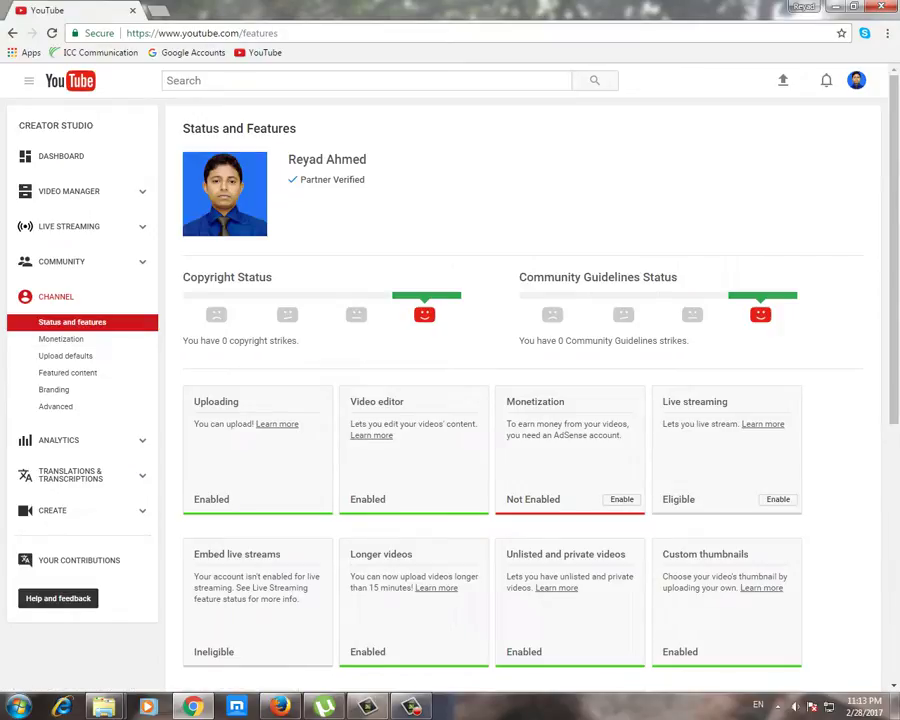
left_click(61, 339)
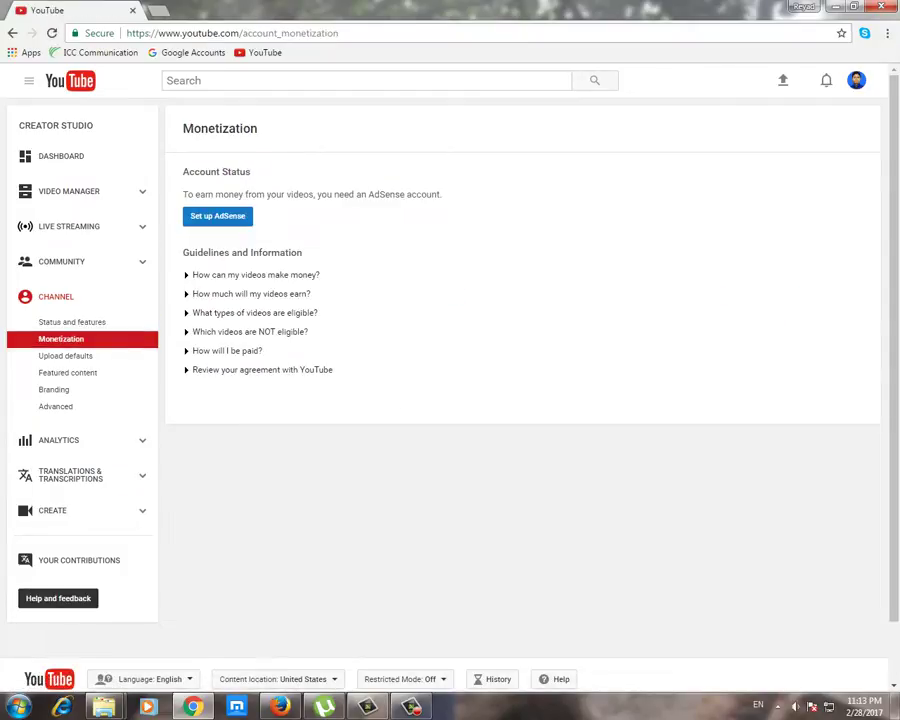
Step: Expand 'How will I be paid?' and follow the link to associate an AdSense account
left_click(227, 350)
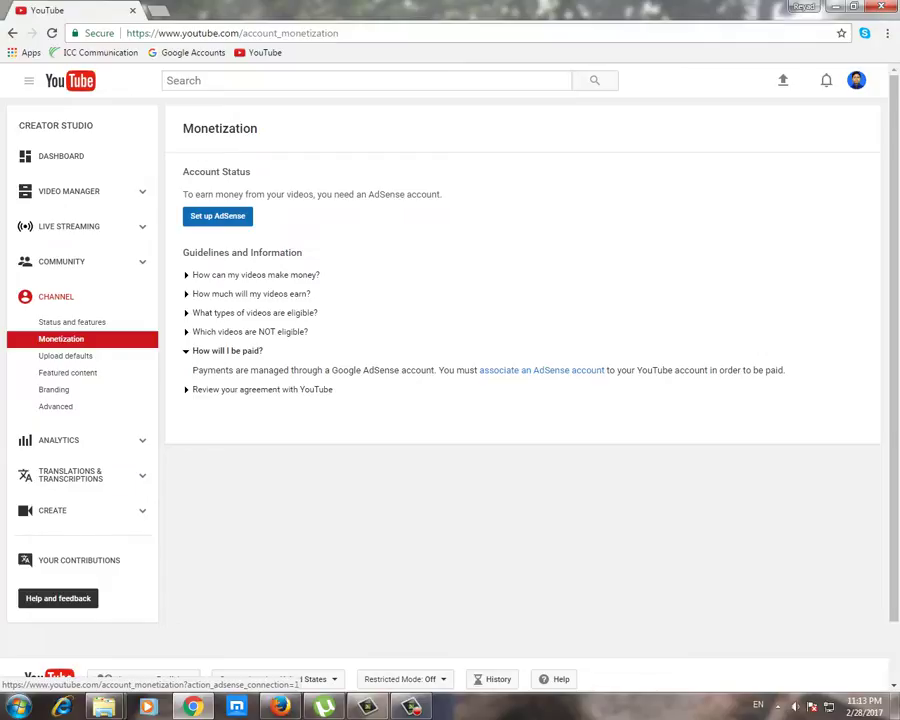
left_click(541, 370)
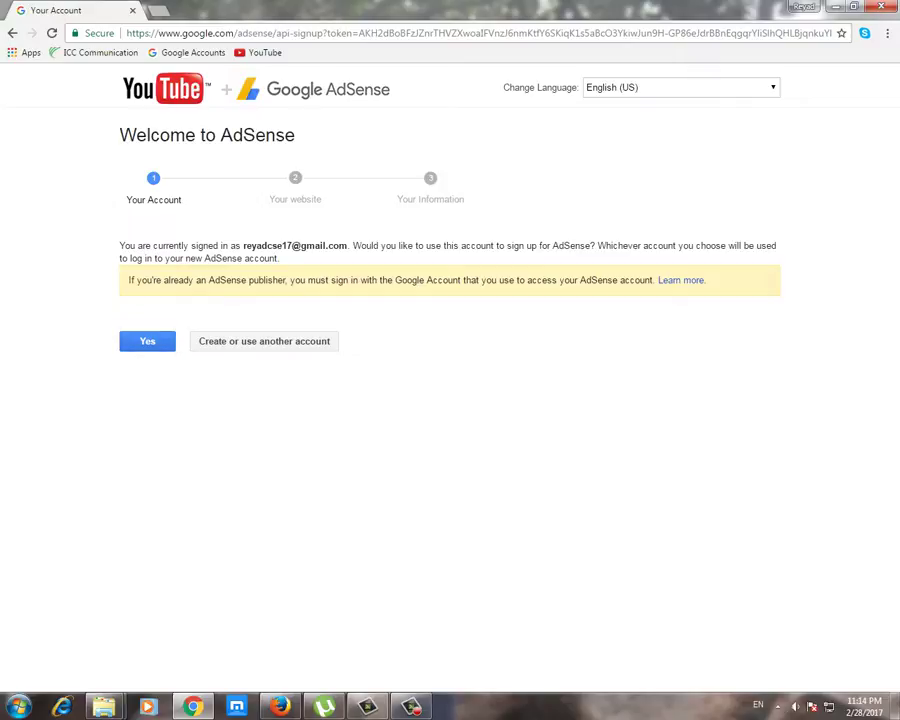
Step: Confirm signing up for AdSense with the currently signed-in Google account
left_click(147, 341)
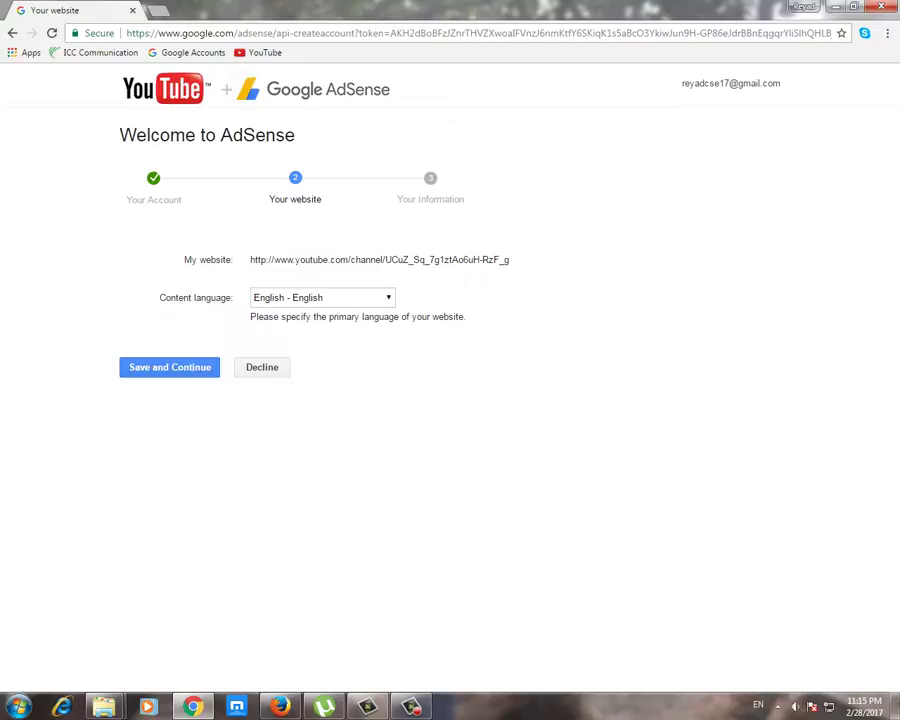
Step: Save the Your website details with the channel URL and English content language
key("Return")
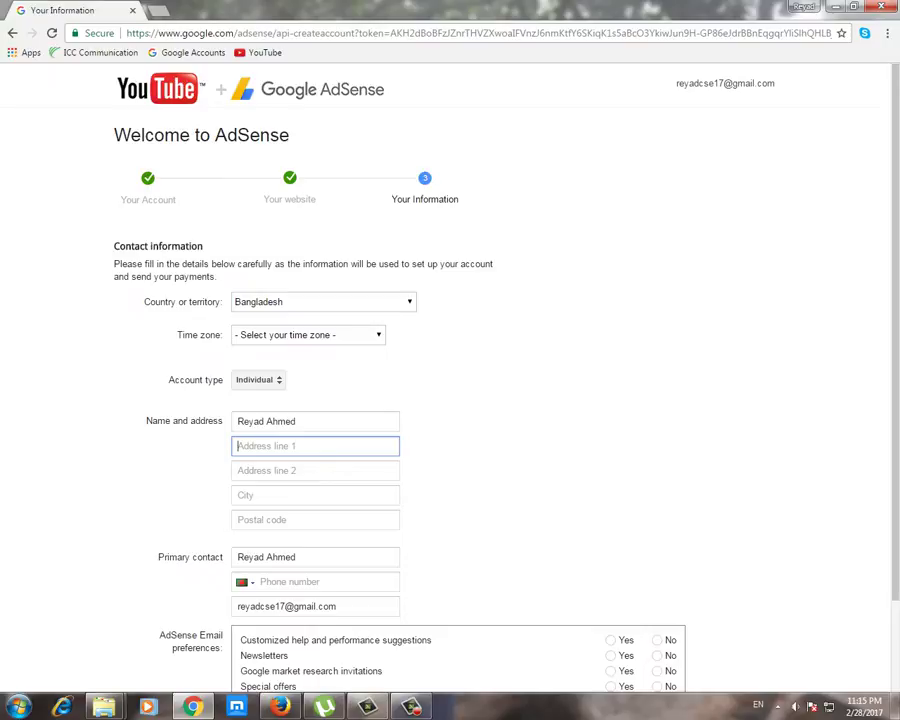
Step: Choose (UTC+06:00) Dhaka from the Time zone list
left_click(305, 335)
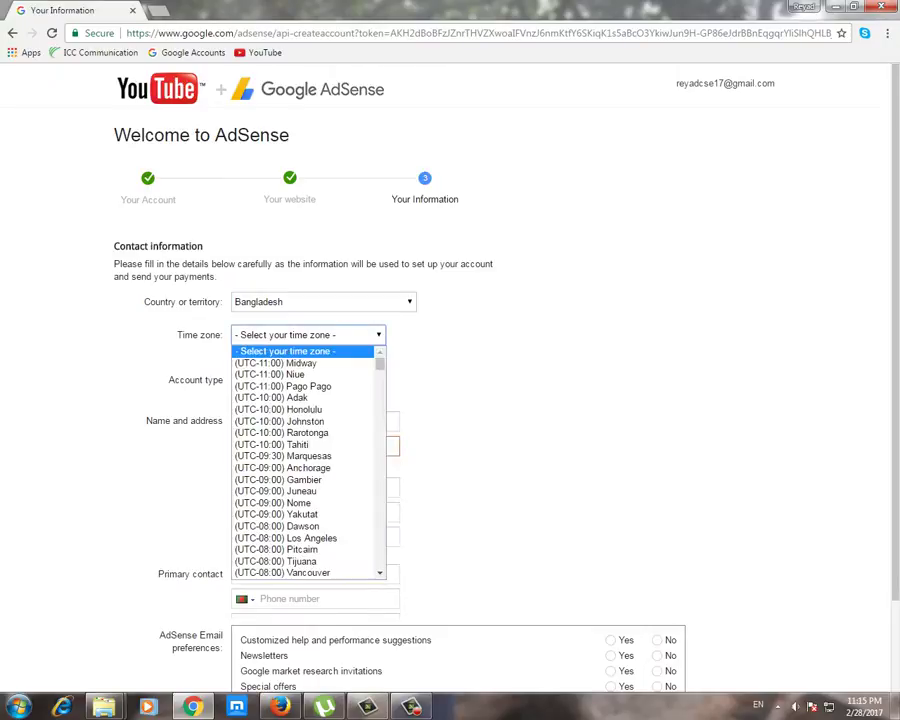
scroll(300, 400, "down", 10)
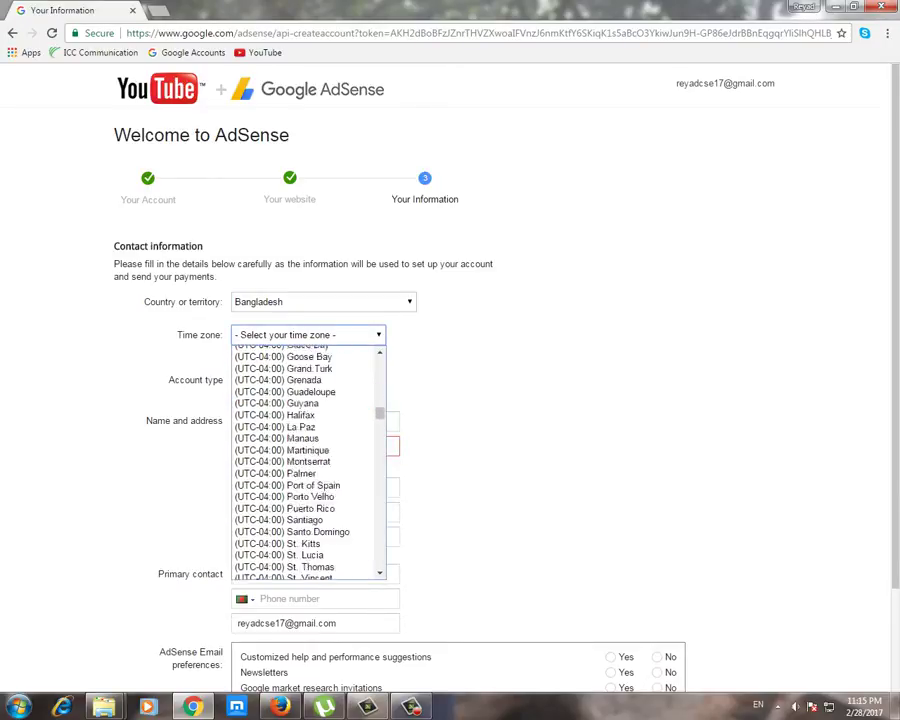
scroll(300, 404, "down", 15)
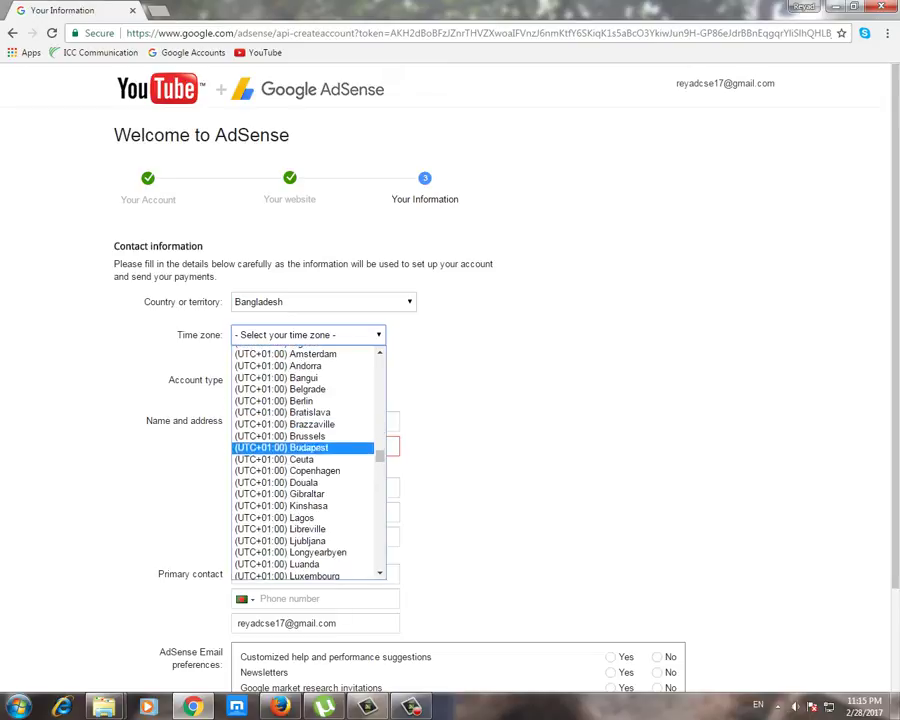
scroll(300, 467, "down", 15)
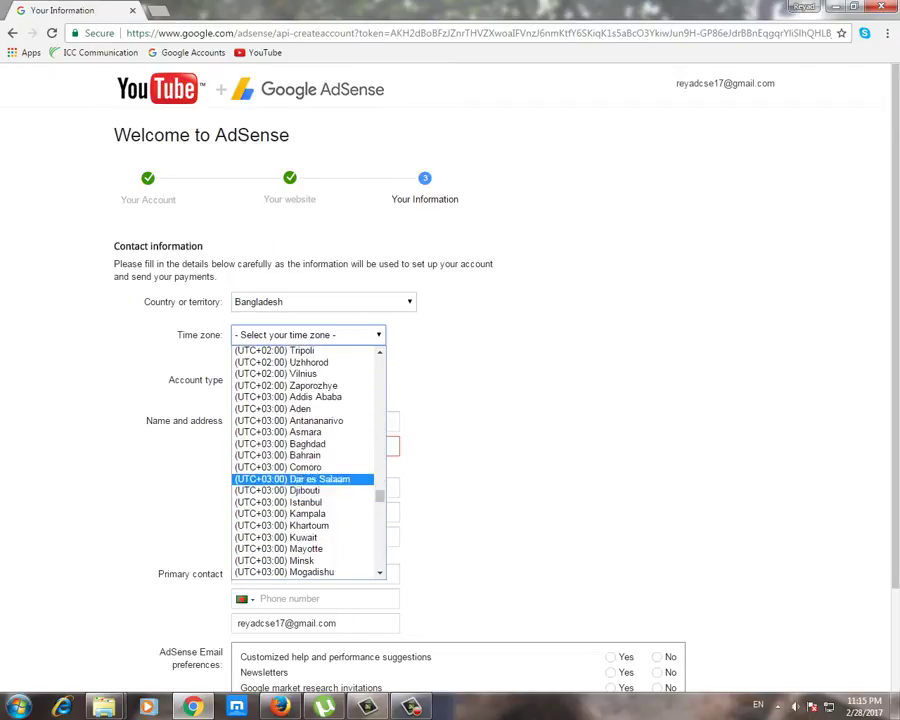
scroll(300, 470, "down", 8)
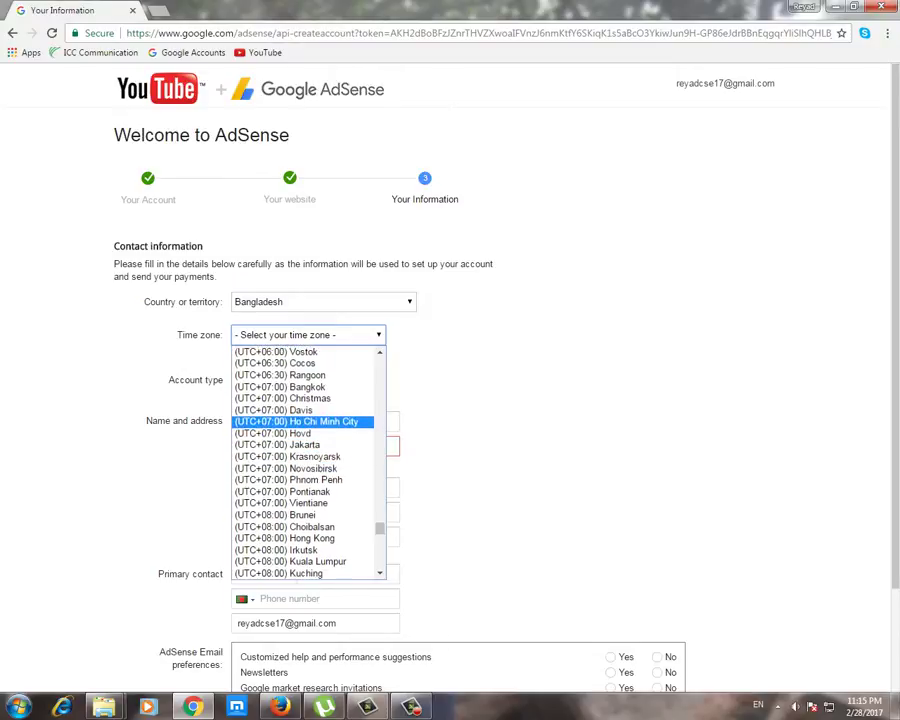
scroll(300, 418, "up", 4)
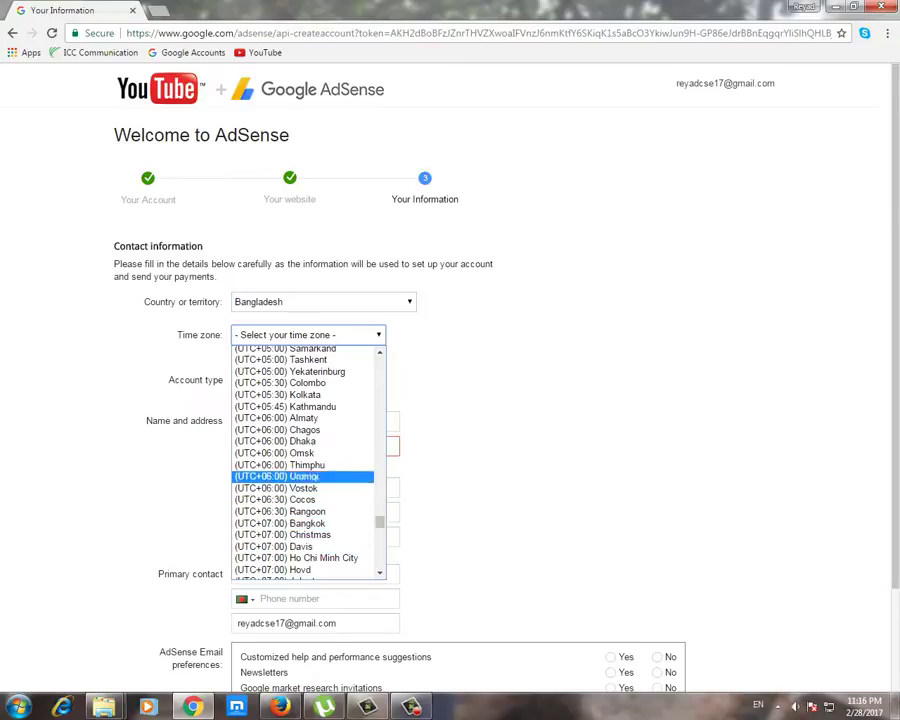
left_click(275, 441)
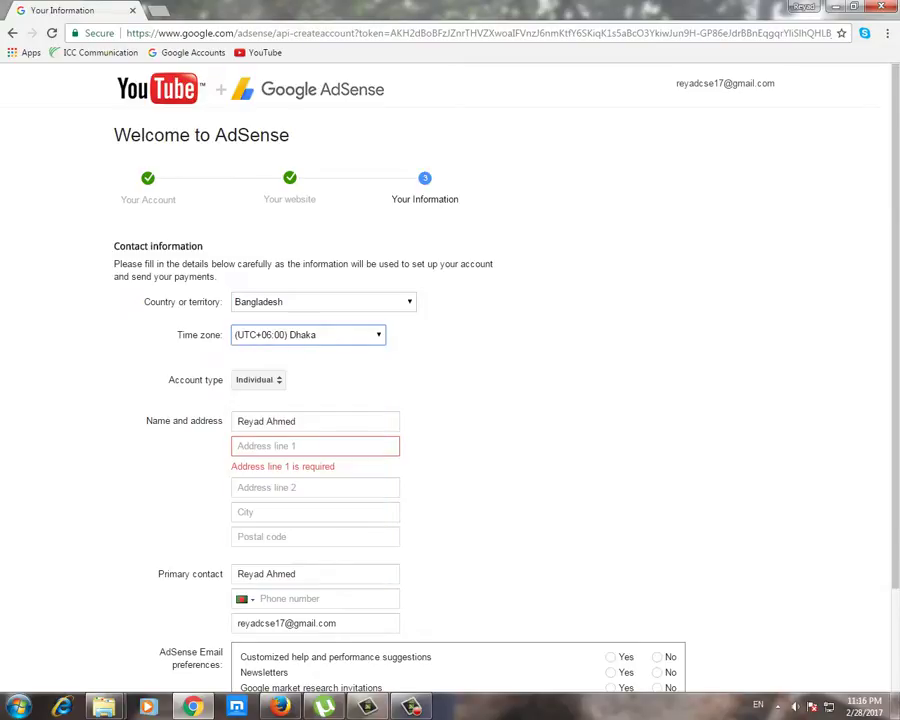
left_click(300, 421)
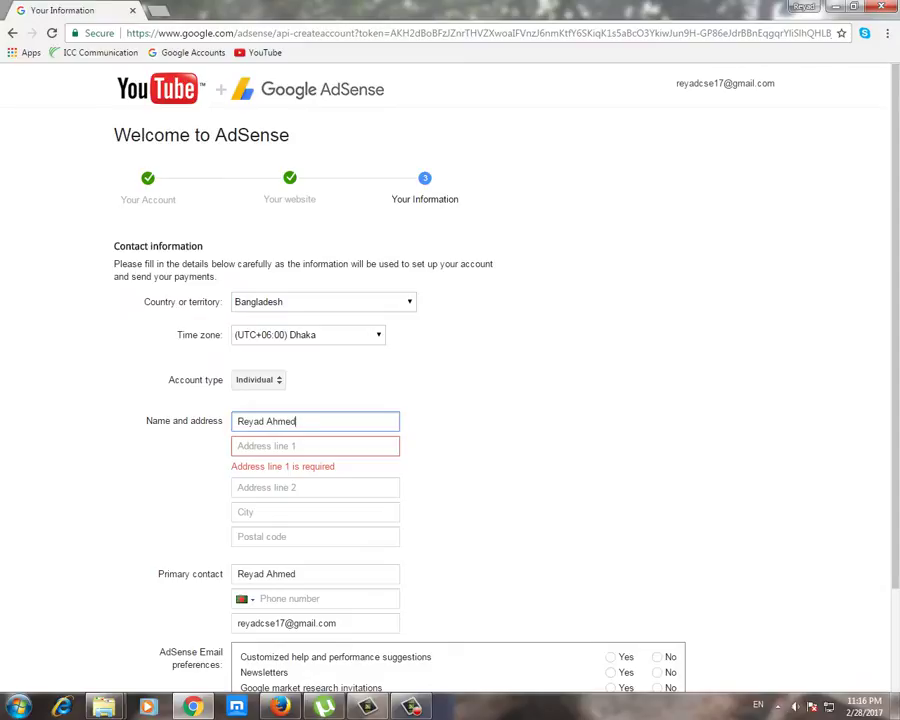
Step: Fill Address line 1 with the street address, then enter the city and postal code
key("Tab")
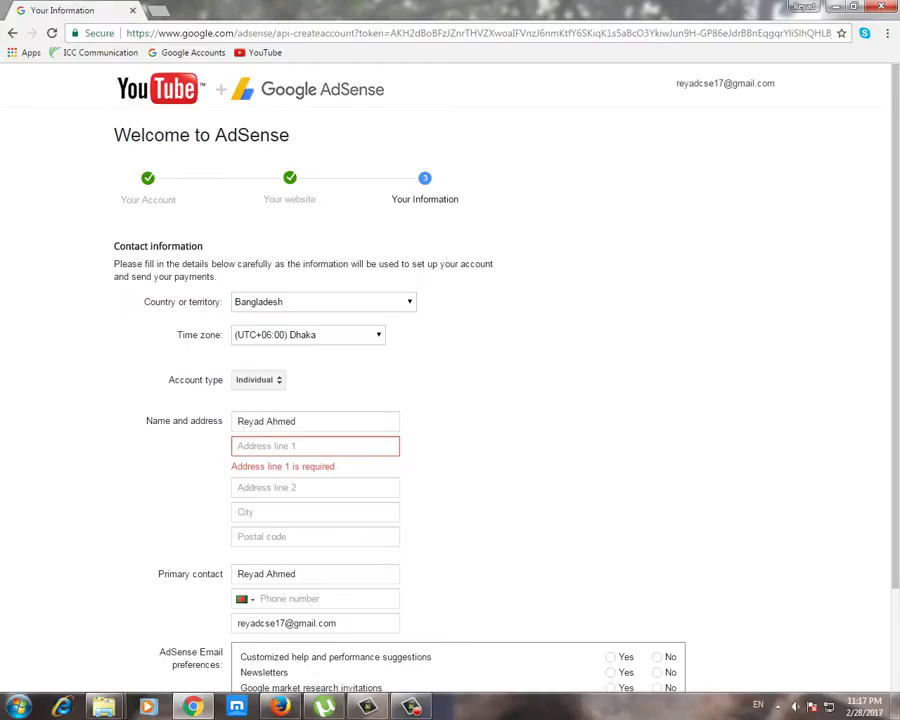
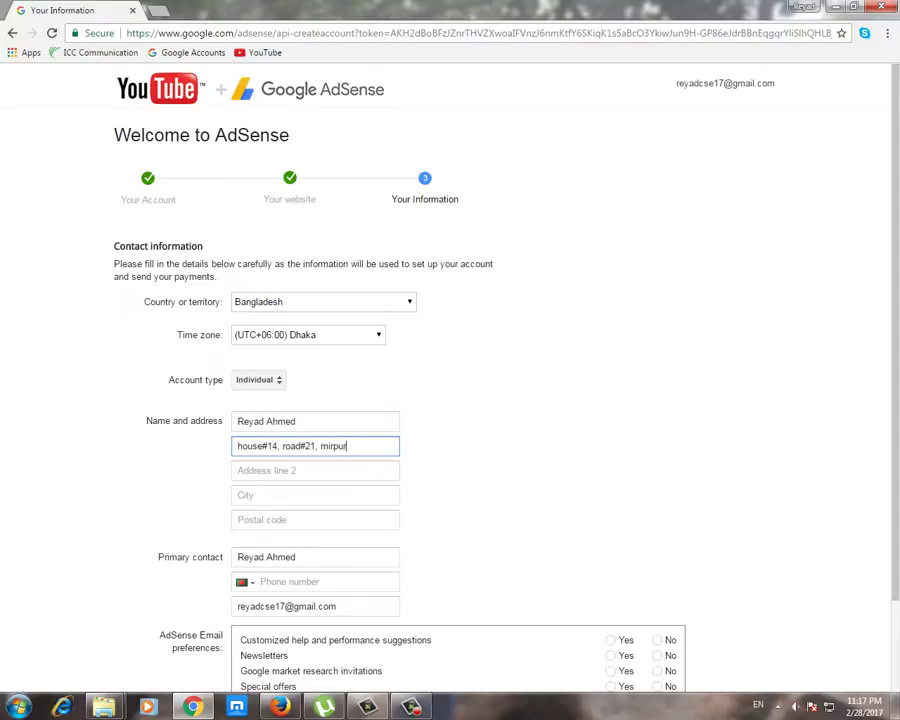
key("Tab")
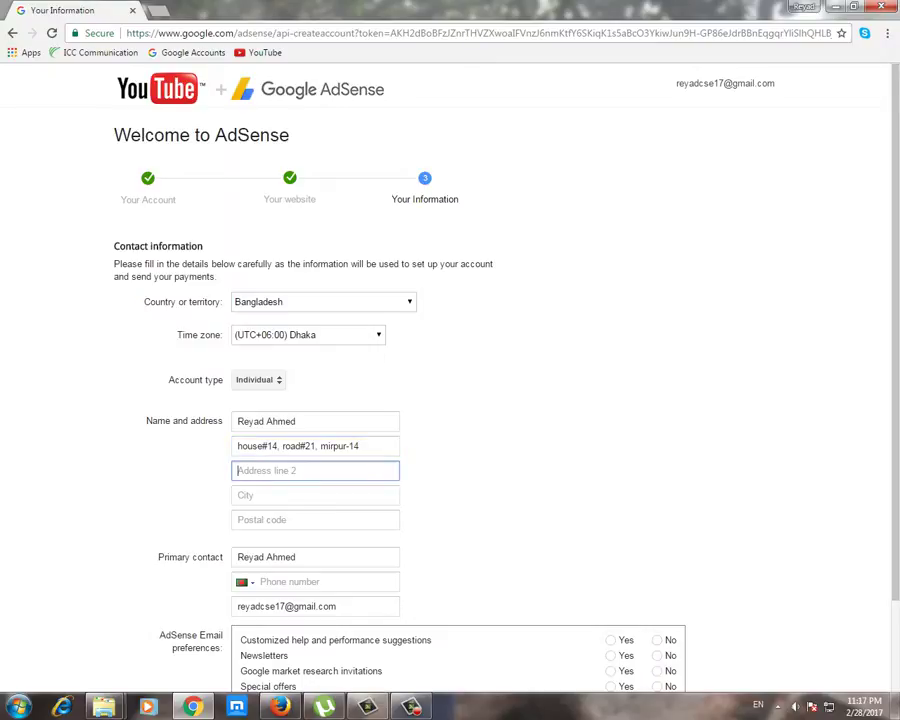
scroll(450, 380, "down", 1)
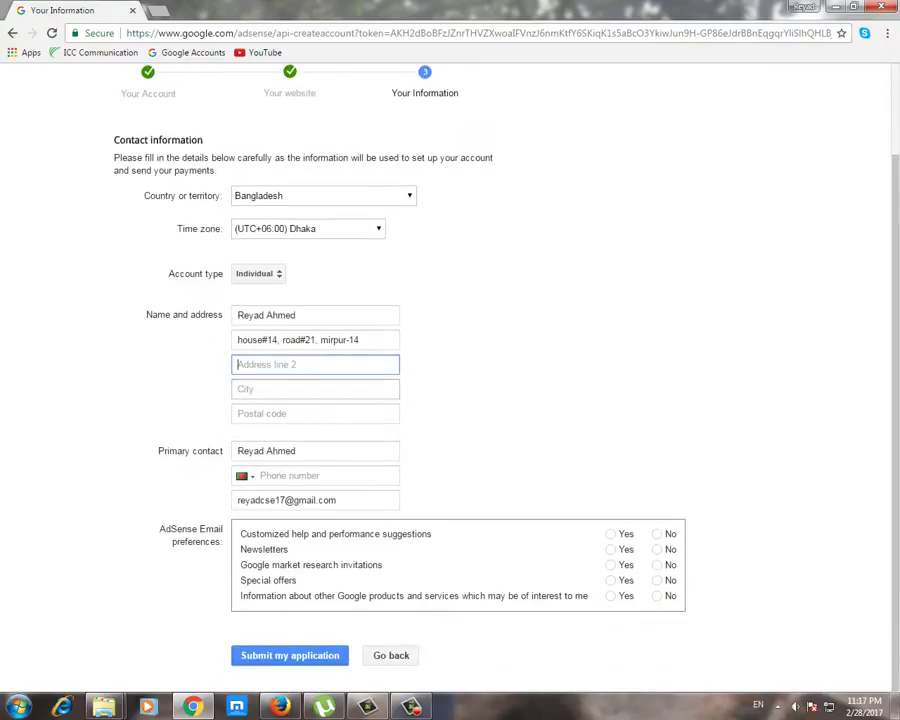
key("Tab")
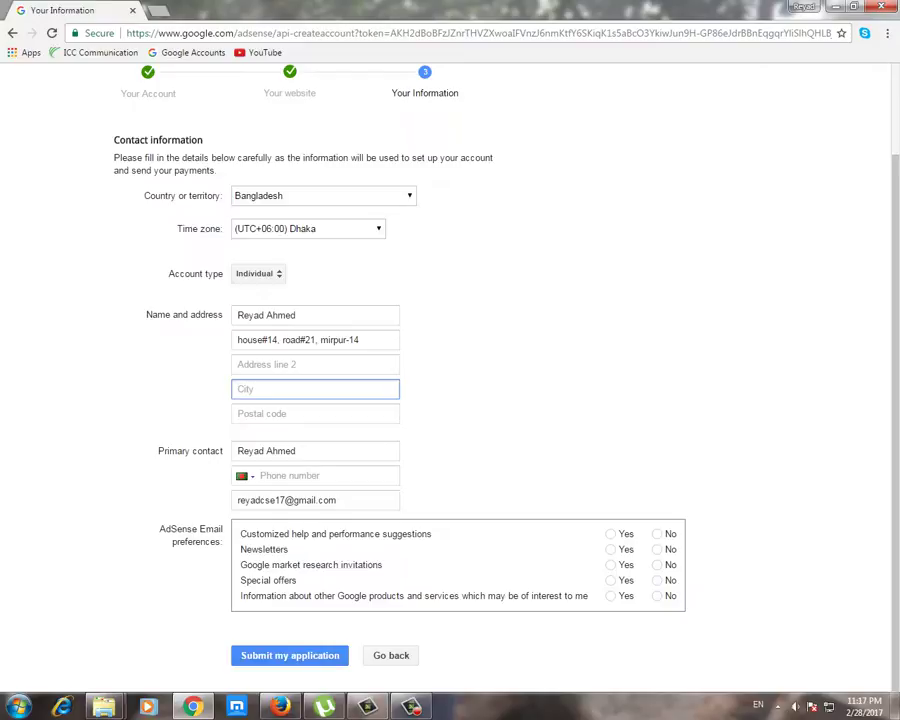
type("dhaka")
key("Tab")
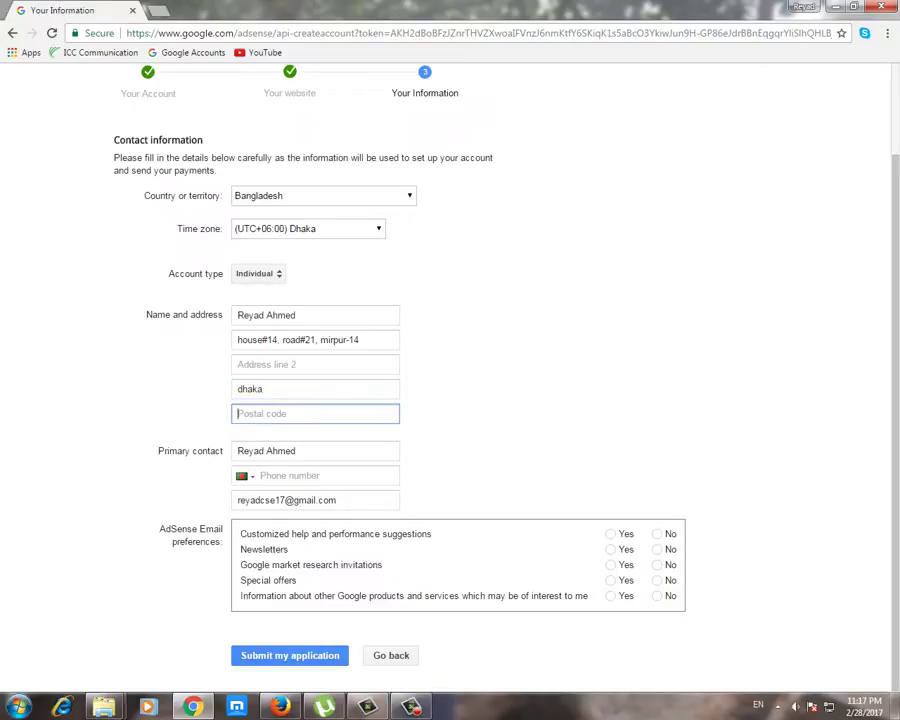
type("1200")
key("Tab")
left_click(296, 451)
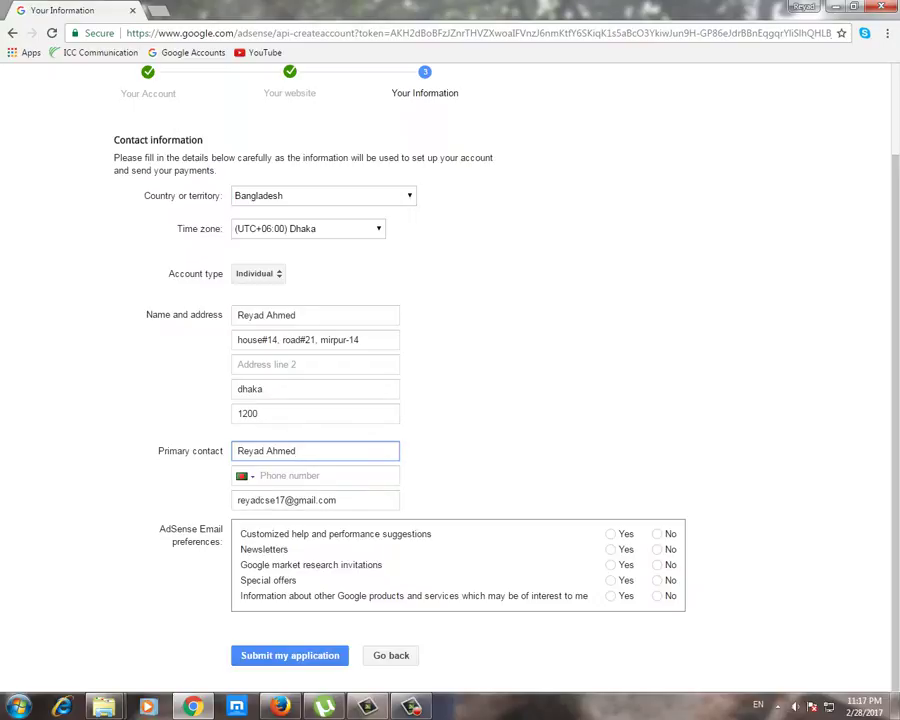
Step: Answer Yes to all five email preferences, from customized help to other Google products
left_click(261, 475)
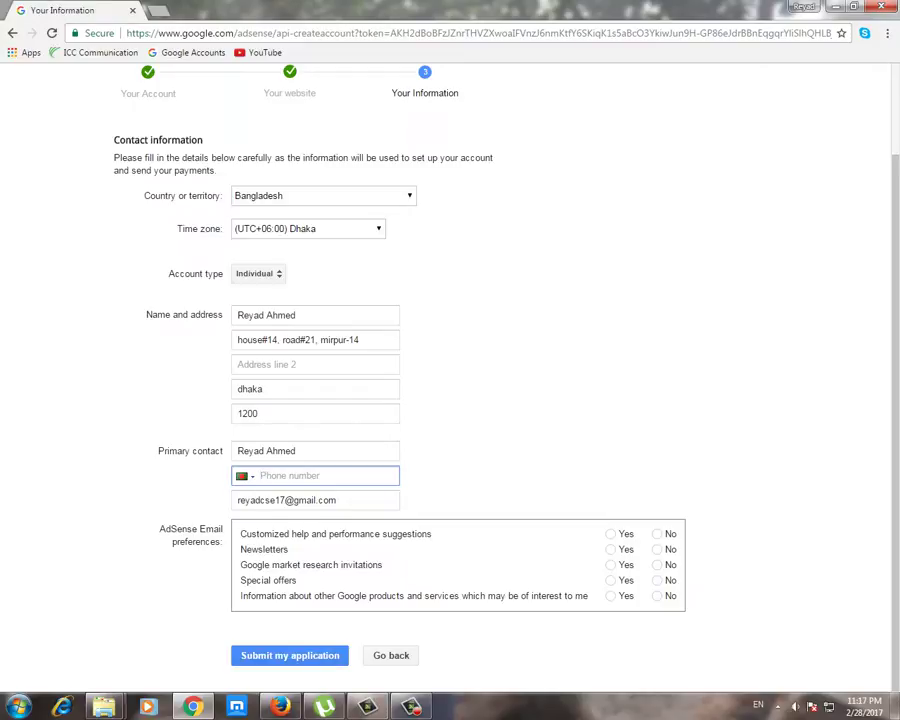
left_click(610, 533)
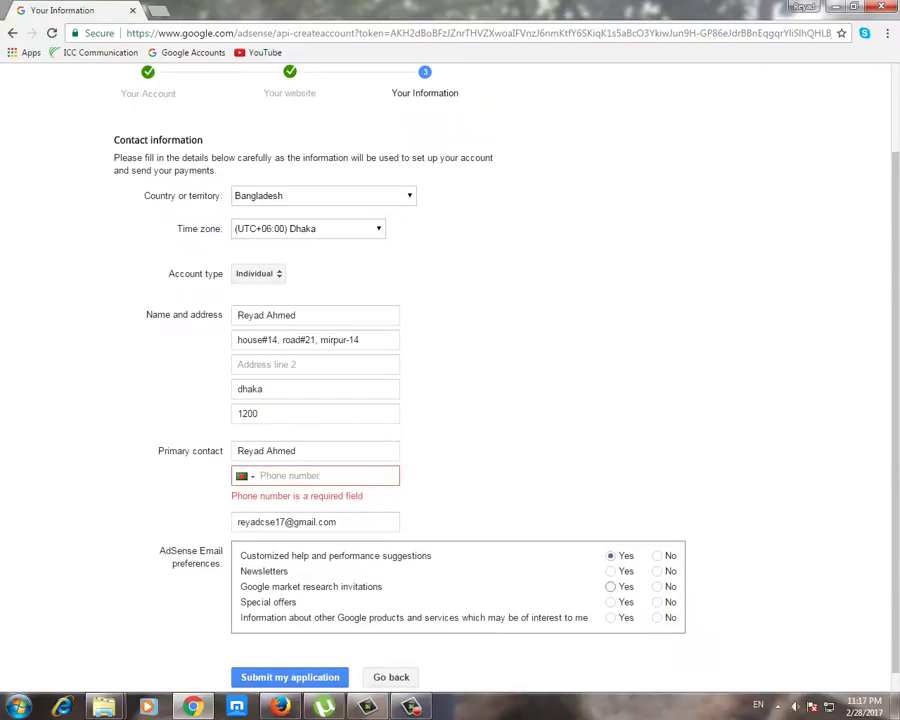
left_click(610, 571)
left_click(610, 586)
left_click(610, 602)
left_click(610, 617)
scroll(450, 380, "down", 1)
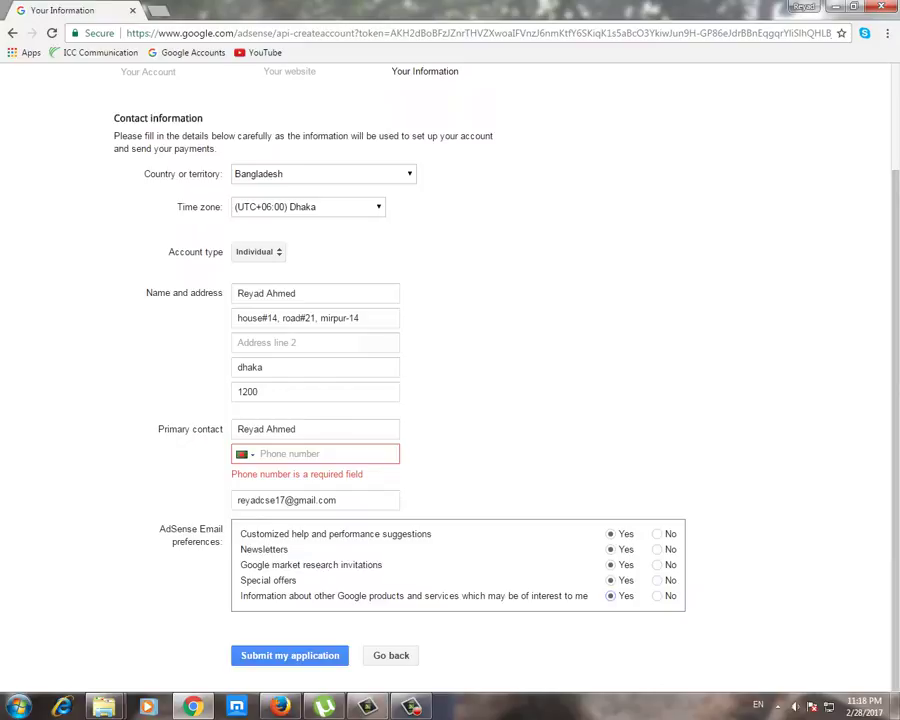
scroll(450, 380, "up", 2)
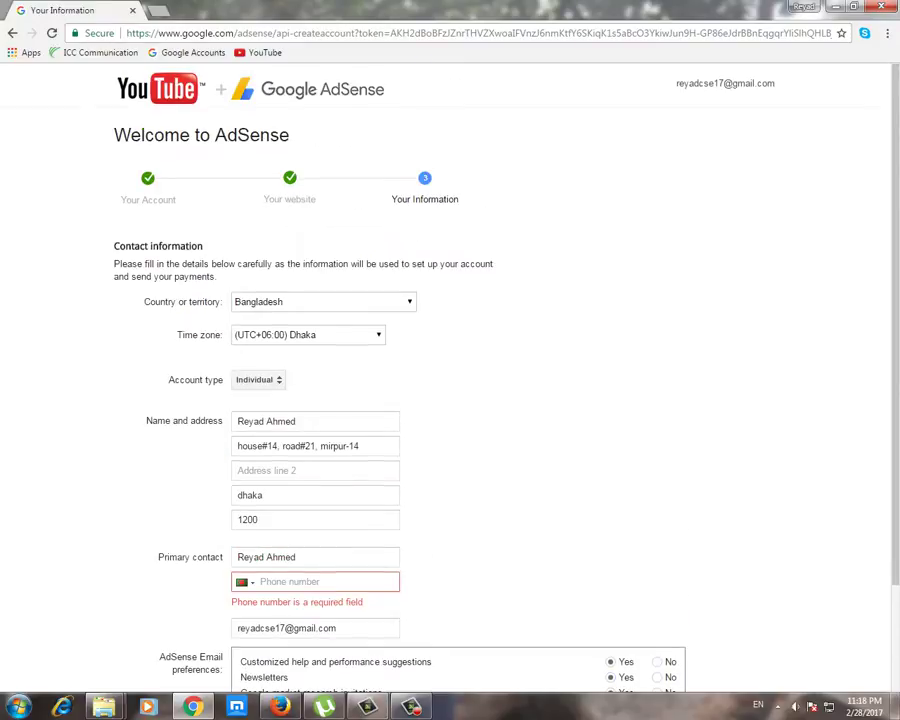
scroll(450, 380, "down", 2)
scroll(450, 380, "up", 2)
scroll(450, 400, "down", 2)
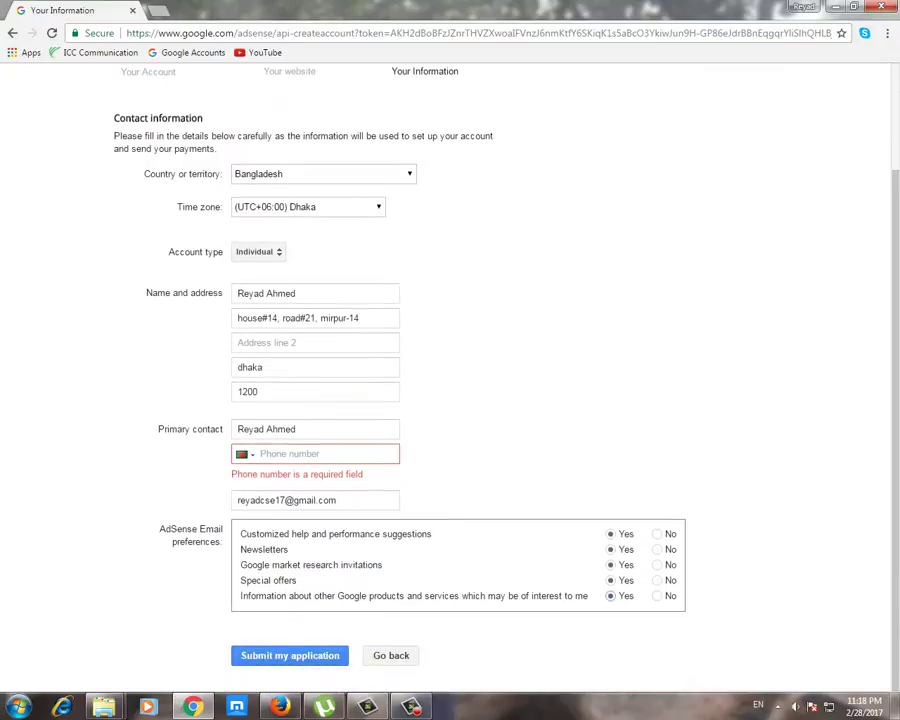
scroll(450, 380, "up", 2)
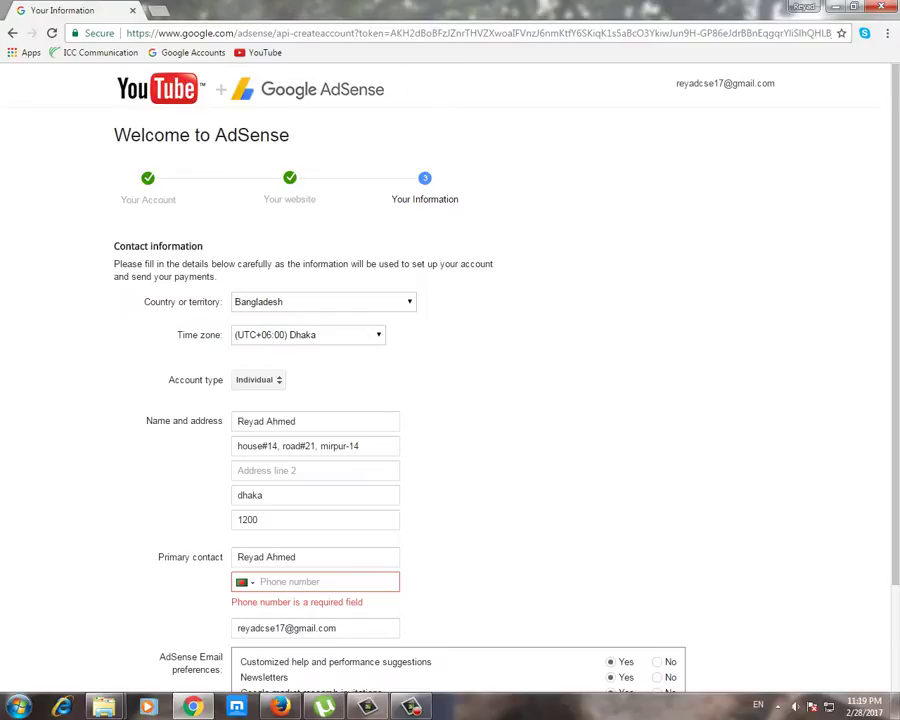
scroll(450, 400, "down", 3)
scroll(450, 400, "up", 3)
scroll(450, 400, "down", 3)
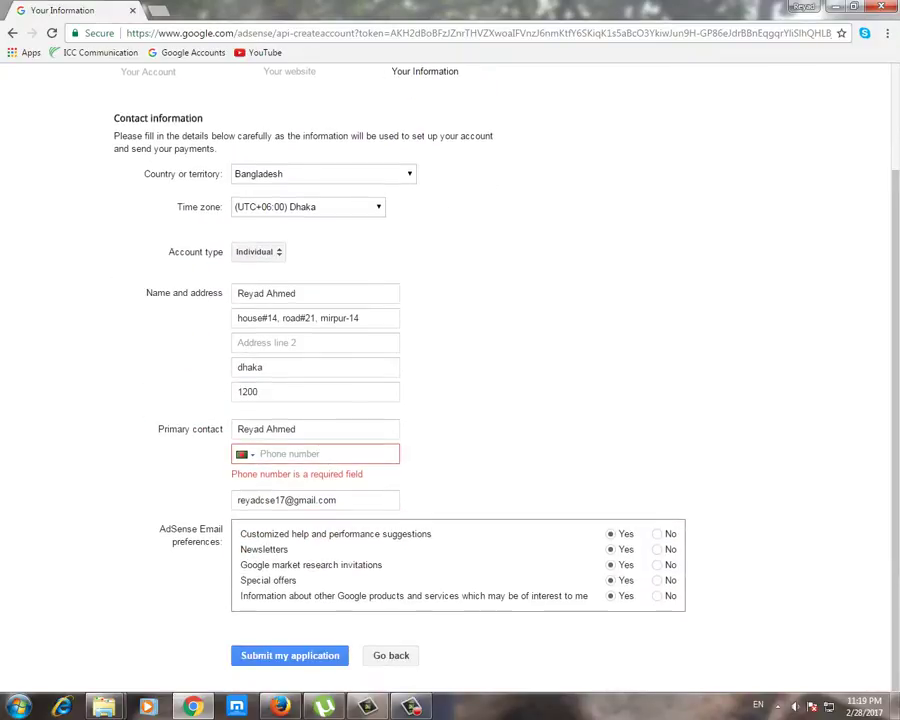
scroll(450, 400, "up", 3)
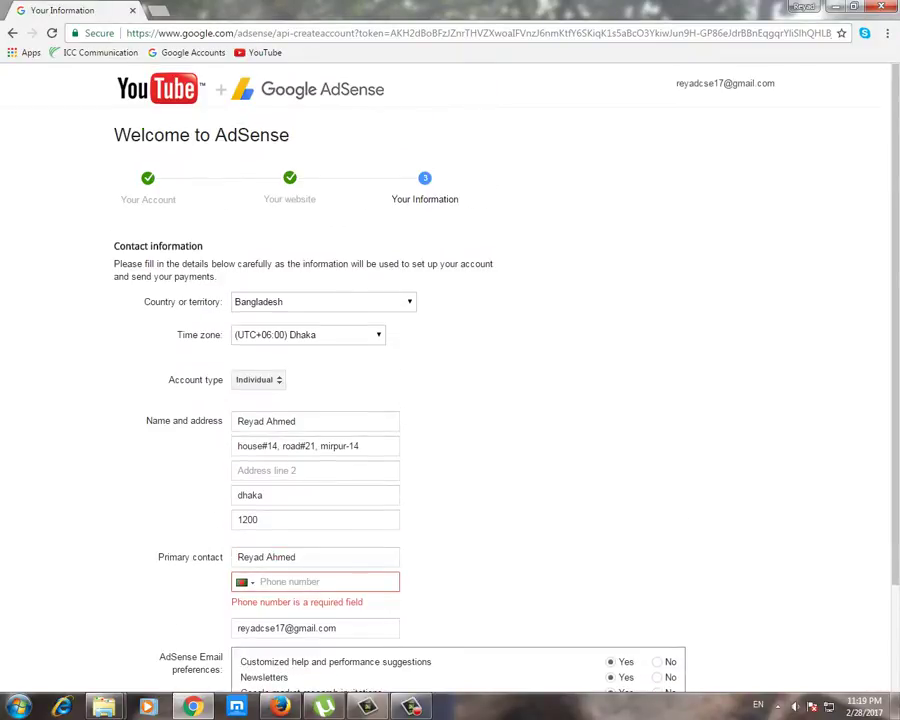
scroll(450, 400, "down", 3)
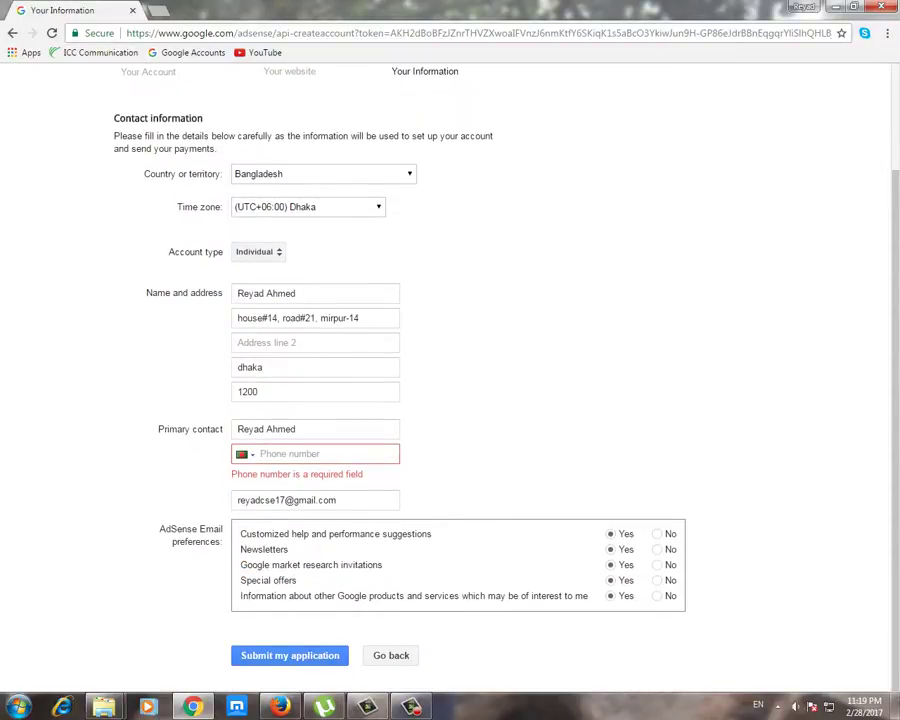
scroll(450, 400, "up", 3)
scroll(450, 400, "down", 3)
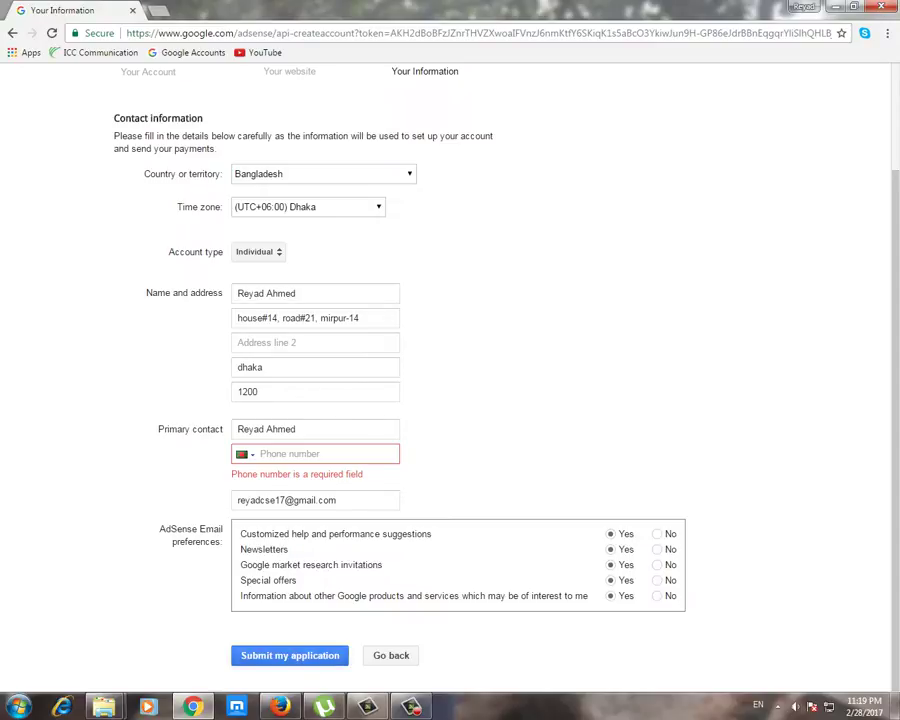
scroll(450, 400, "up", 3)
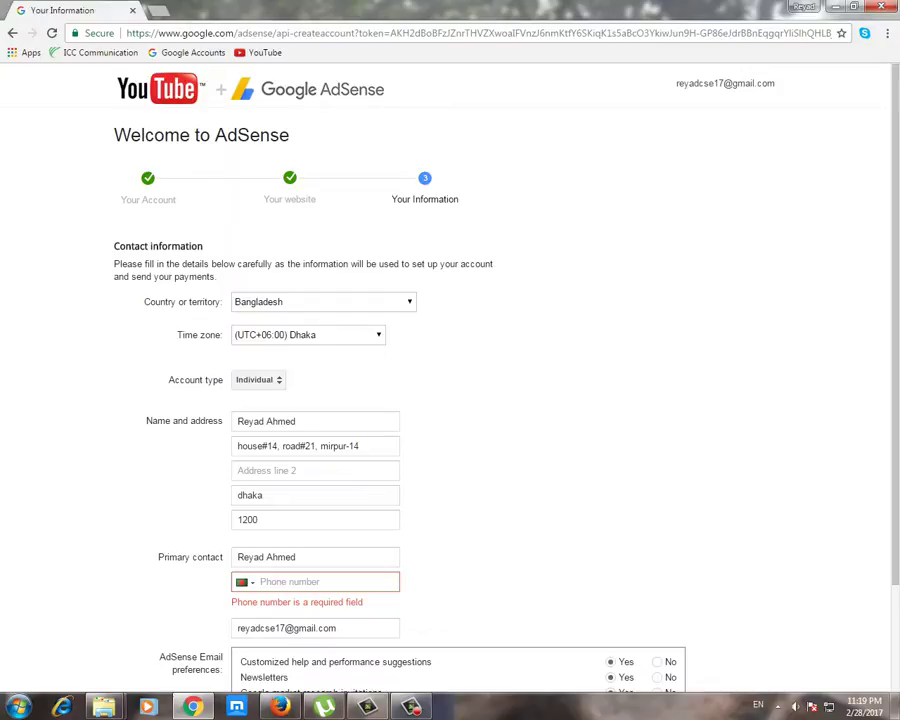
scroll(450, 400, "down", 3)
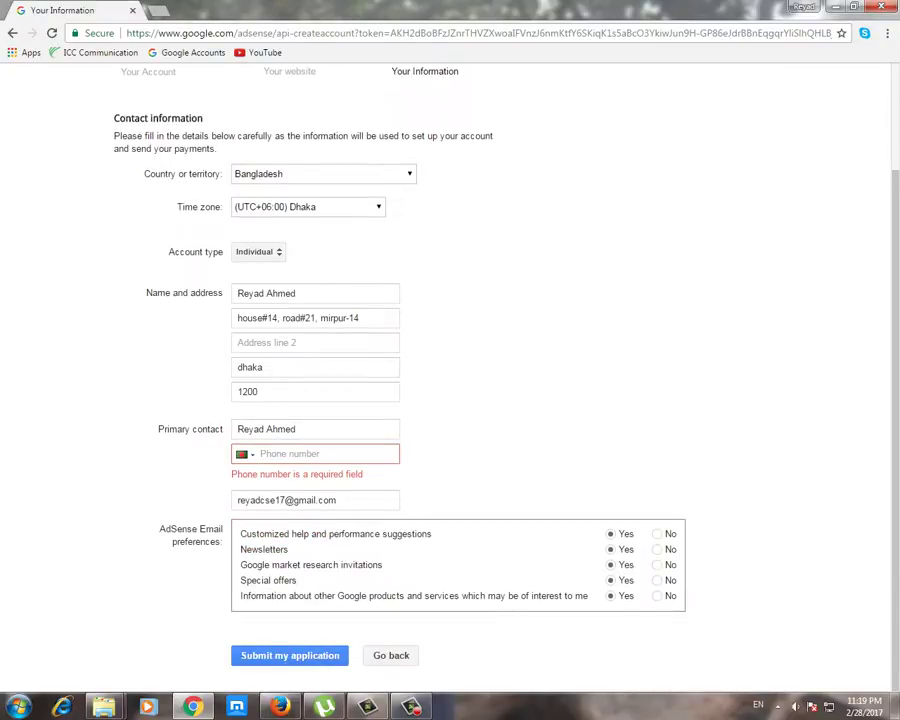